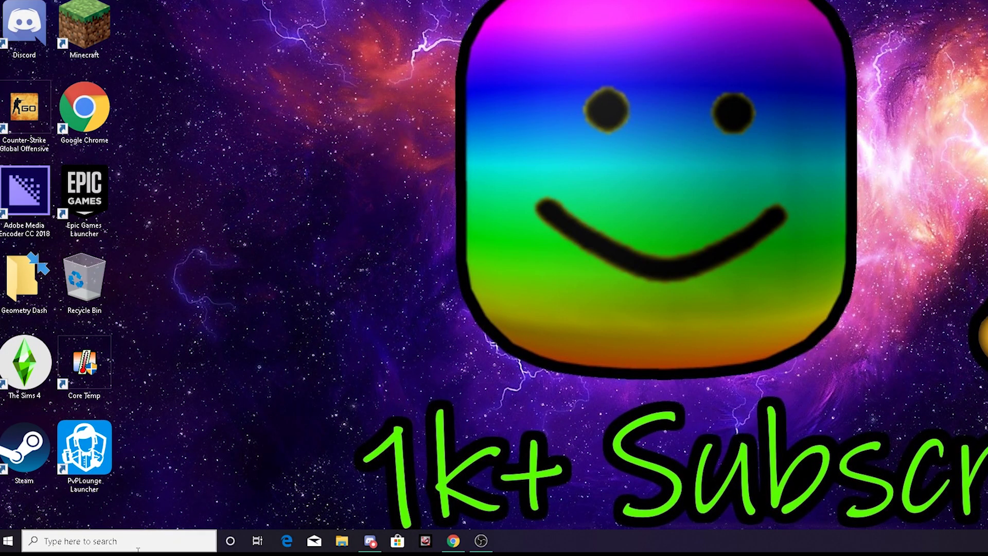
- Open Control Panel from the Start search, maximize it, and search its settings for 'mouse'
click(124, 549)
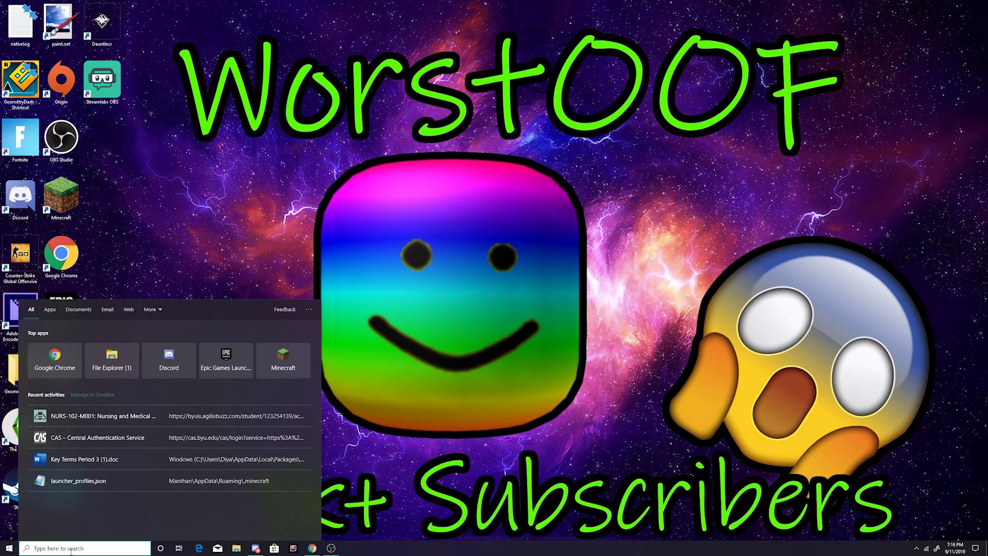
text(control panel)
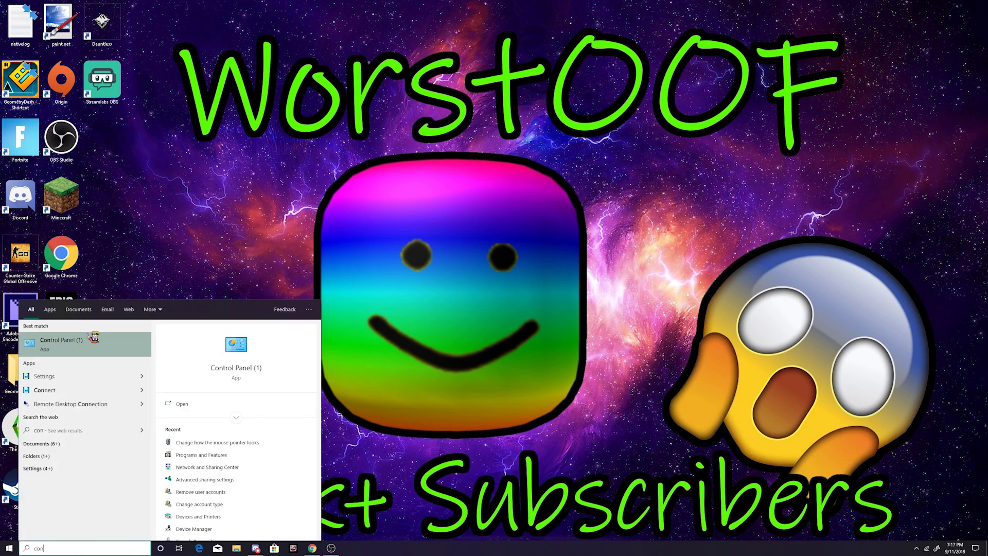
click(86, 349)
click(822, 312)
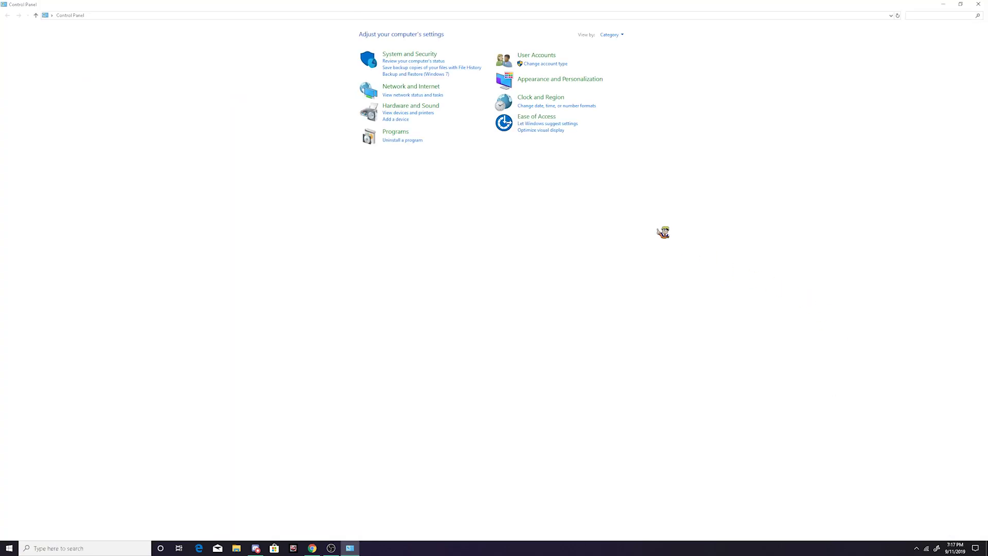
click(843, 41)
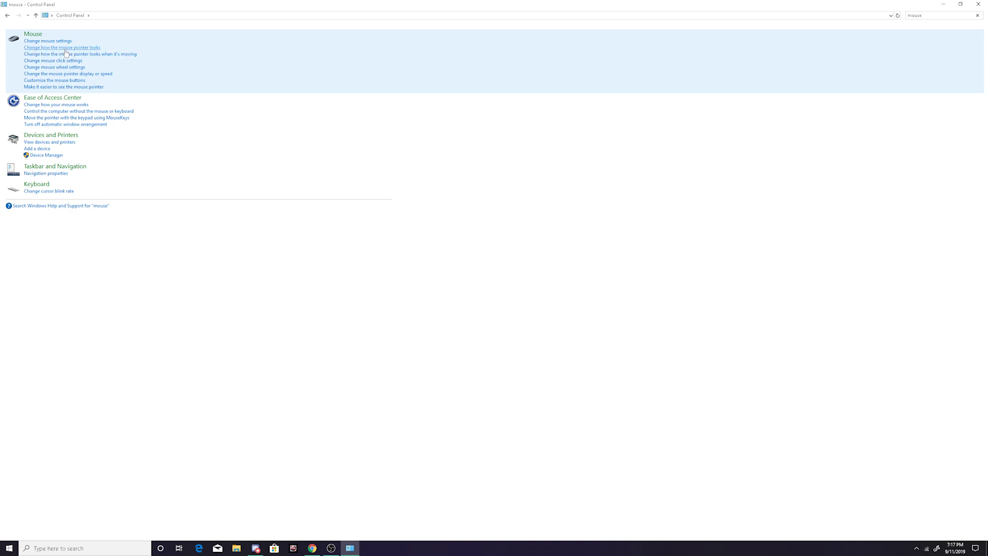
- Open the pointer settings, browse the Help Select and Alternate Select entries, then confirm with OK
click(92, 48)
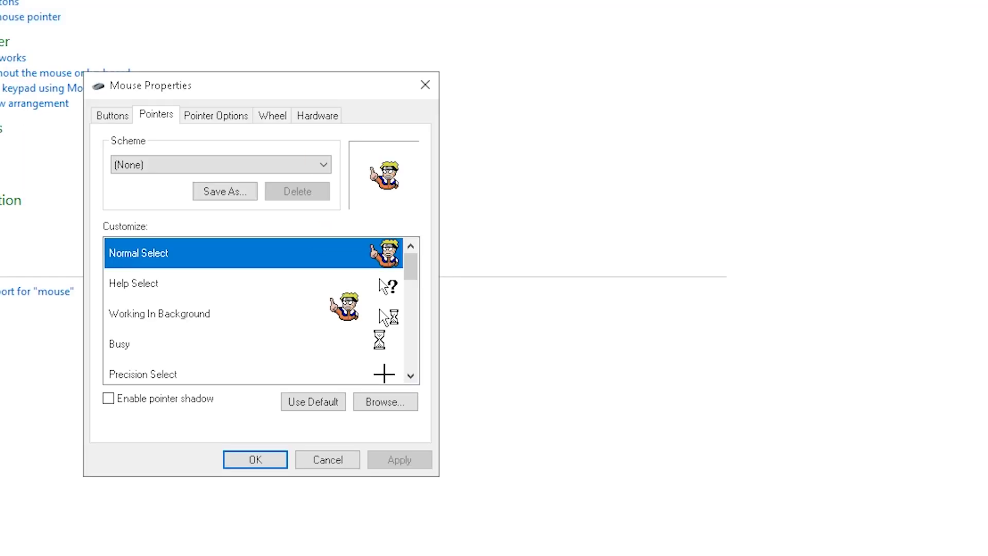
drag(230, 121, 547, 145)
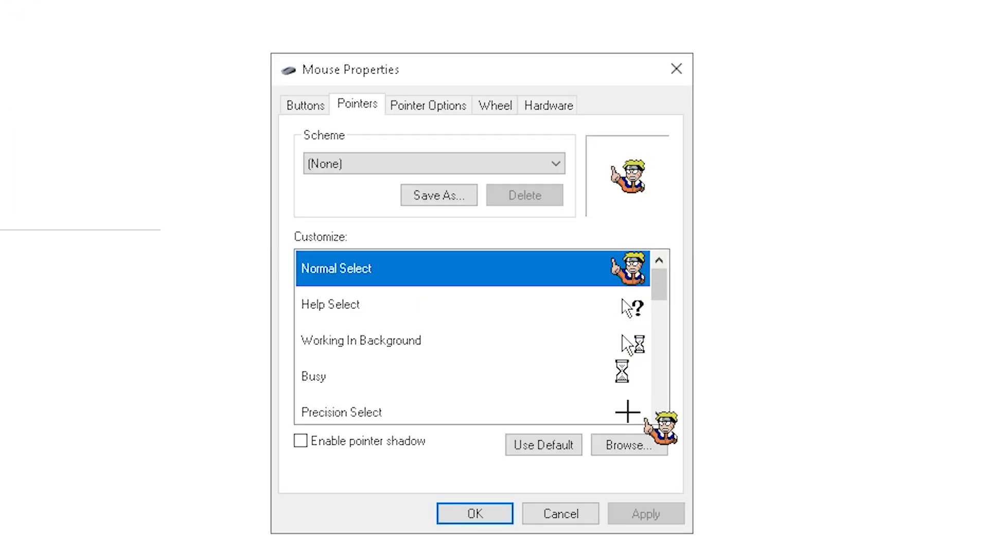
click(591, 317)
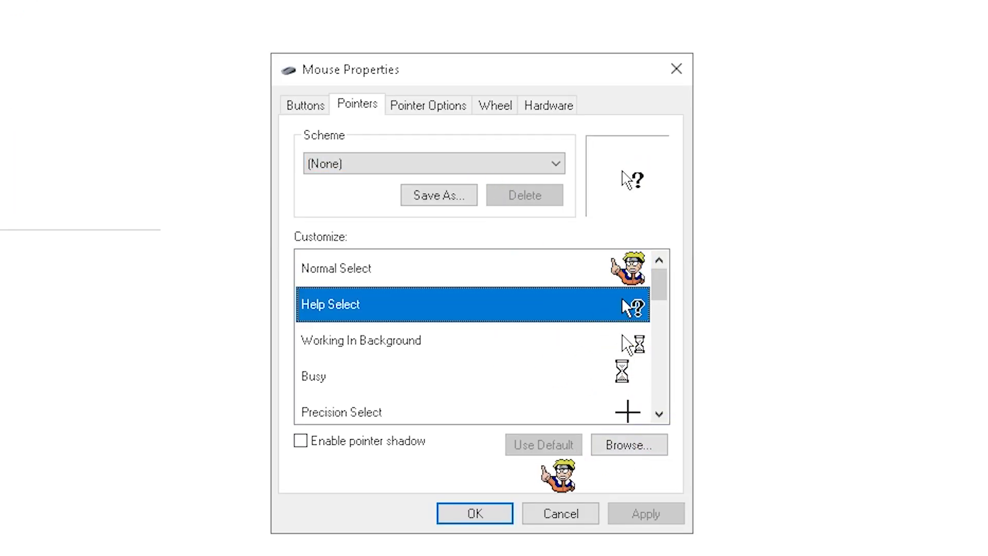
scroll(537, 309, down, 1)
scroll(537, 305, down, 4)
scroll(554, 382, up, 5)
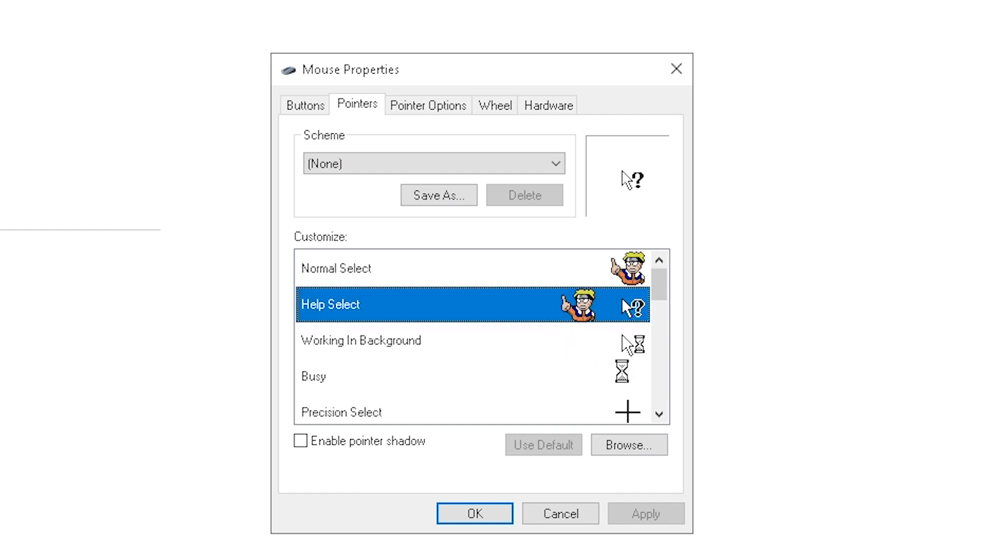
scroll(535, 386, down, 5)
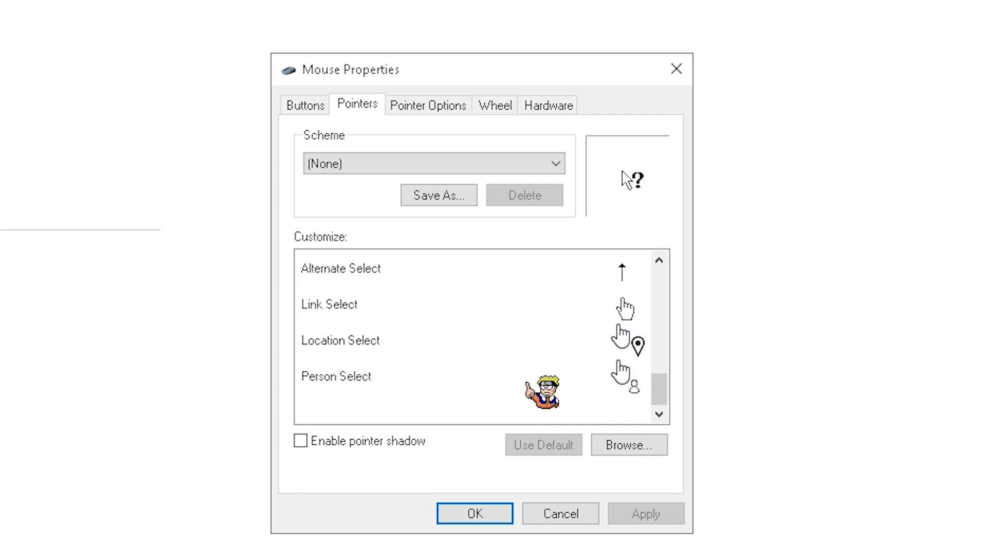
click(360, 269)
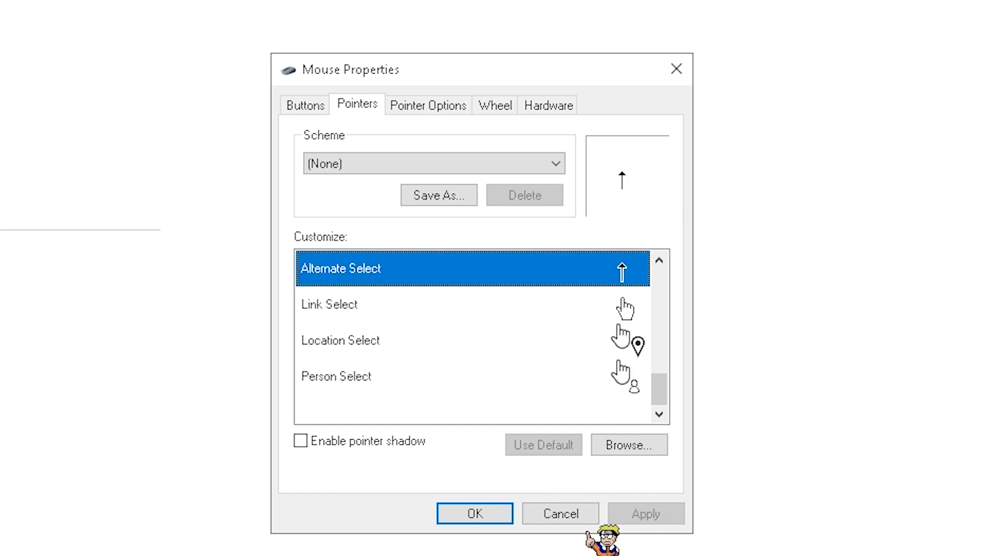
click(474, 513)
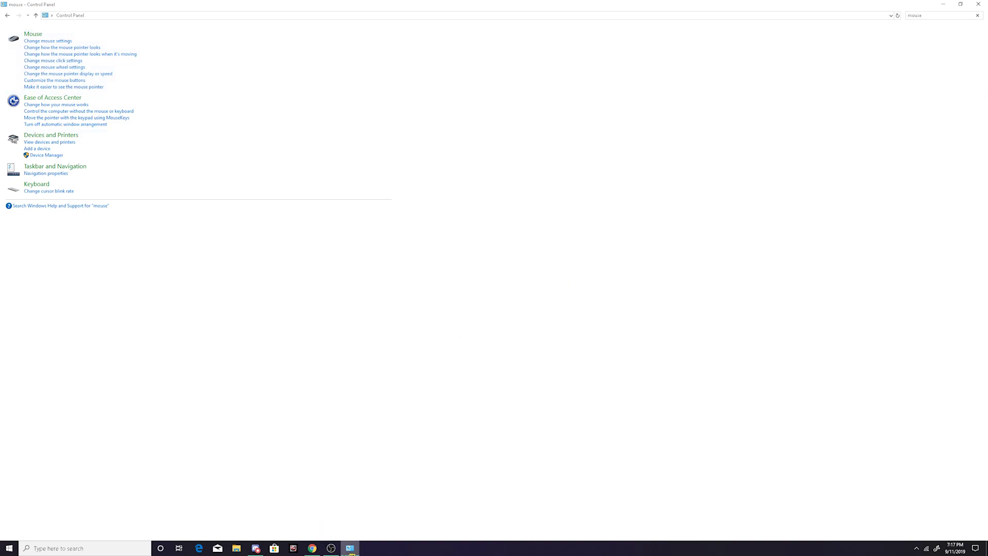
- Reopen Mouse Properties on its Pointers tab
click(350, 548)
click(350, 548)
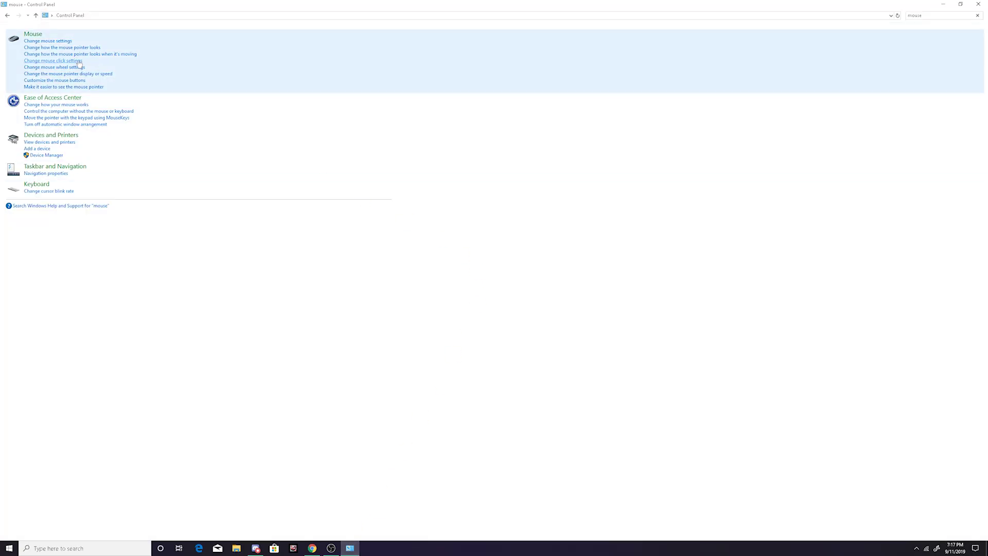
click(90, 51)
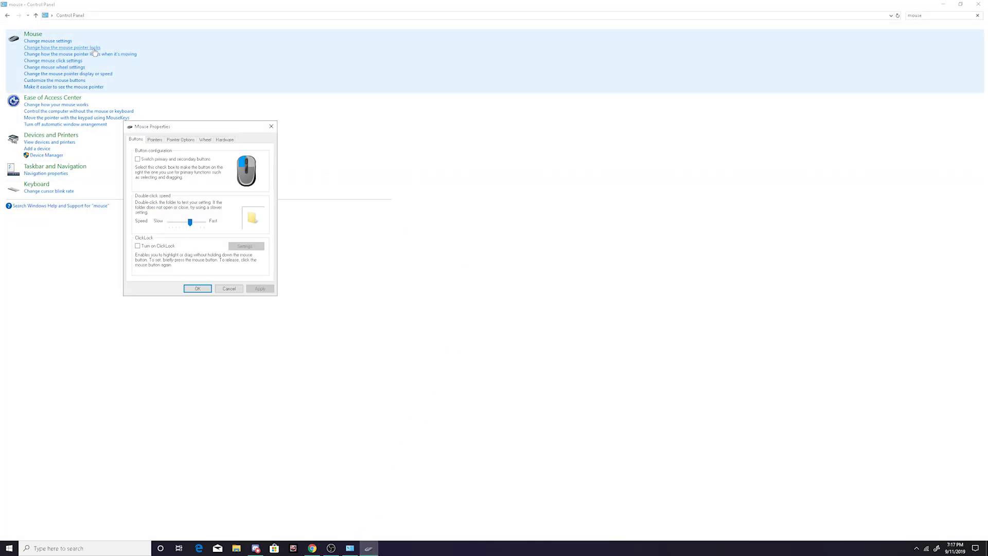
click(162, 139)
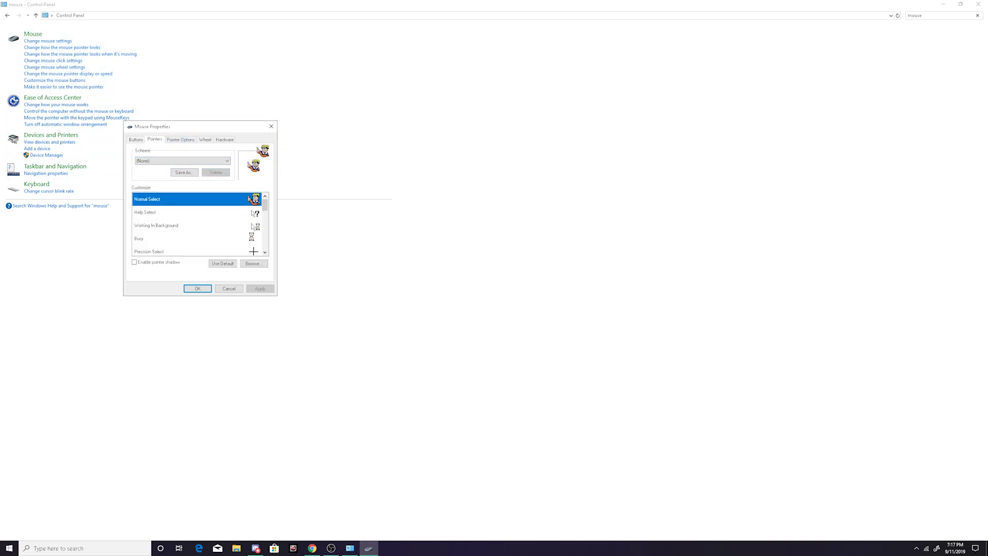
- Bring the Cursors-4U site forward and open its Cartoons cursor category
click(315, 549)
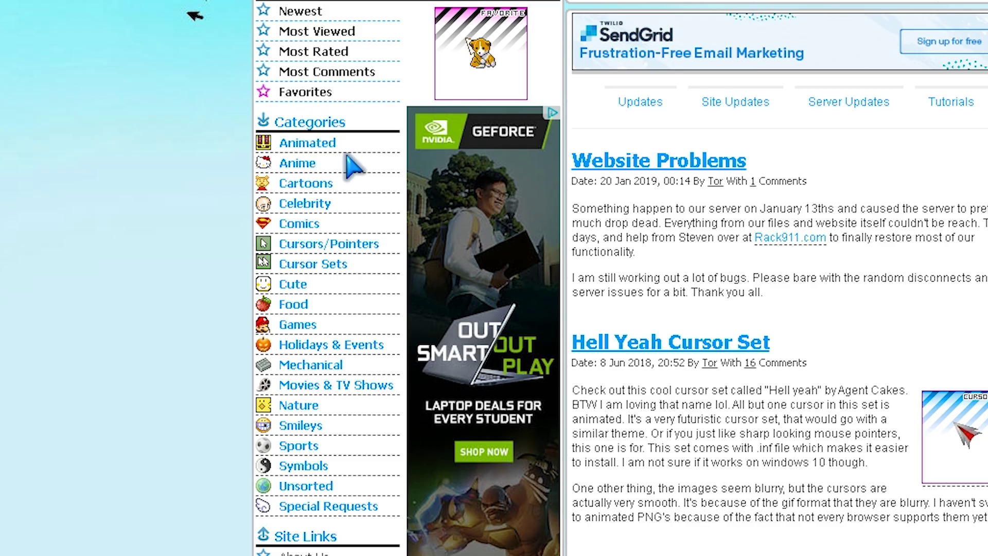
click(302, 185)
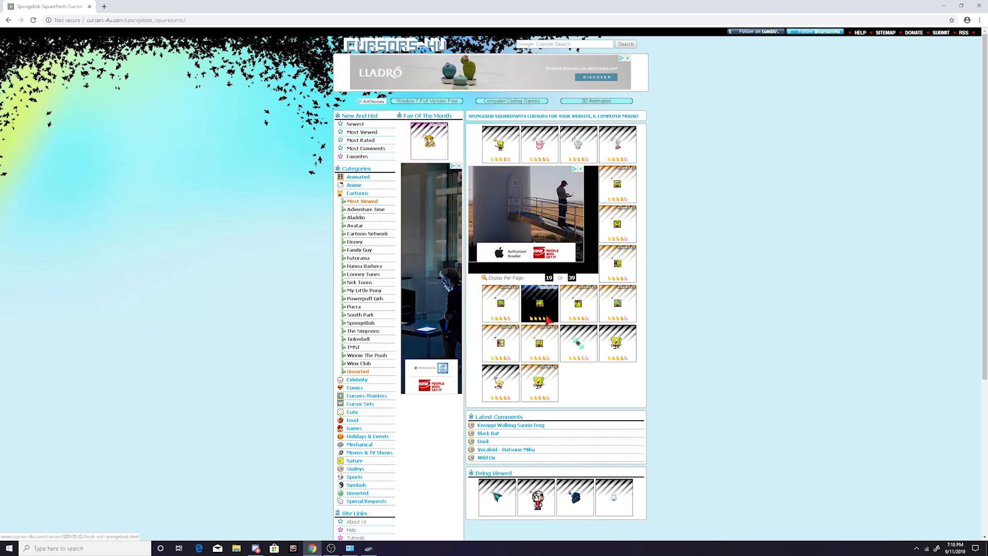
- Browse a SpongeBob cursor, the Corgi Set, Smileys and Sports, ending on the Games category
click(502, 147)
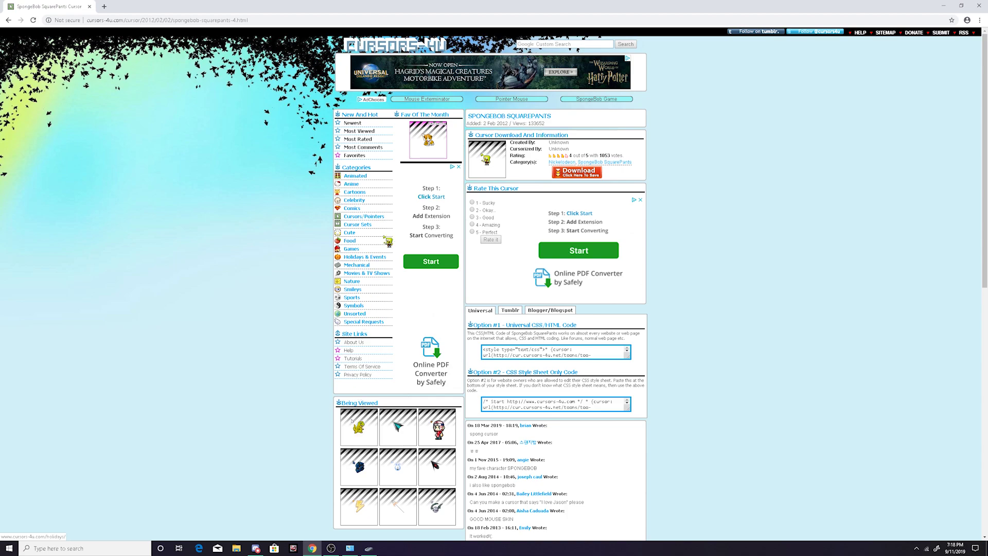
click(428, 141)
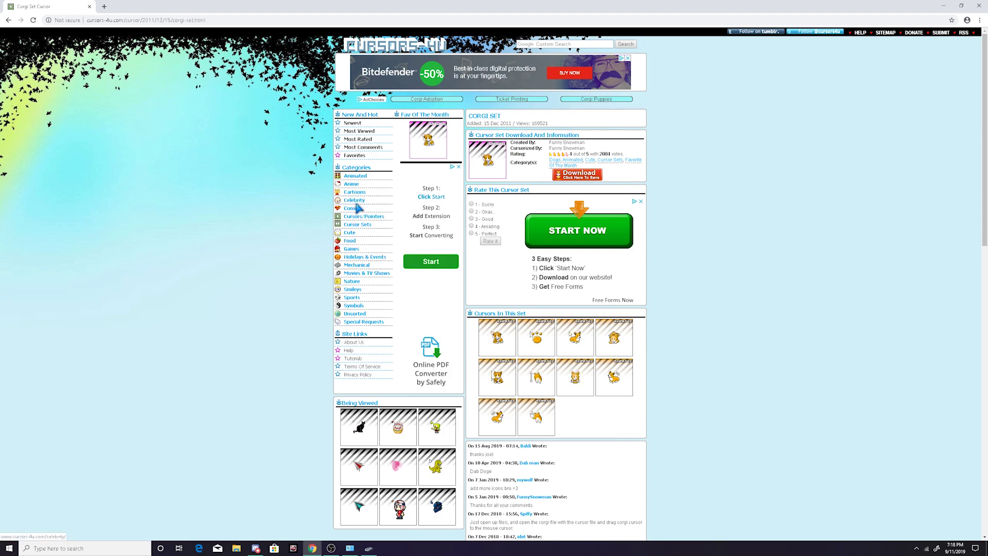
click(354, 289)
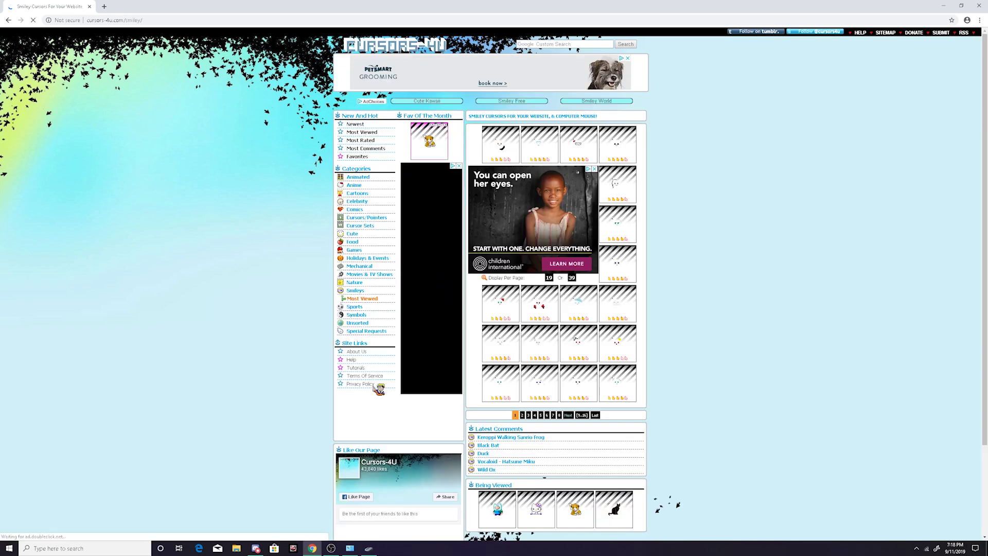
click(355, 307)
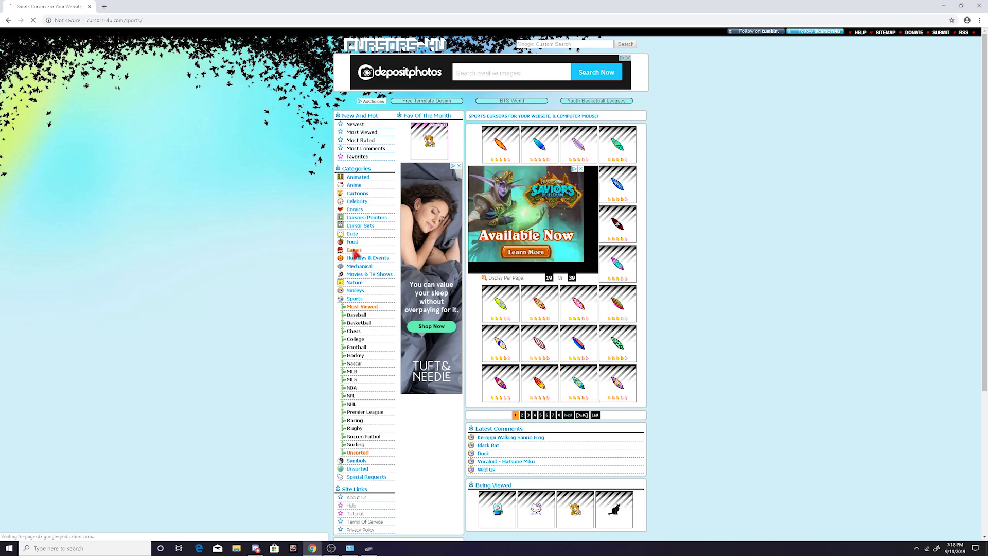
click(355, 250)
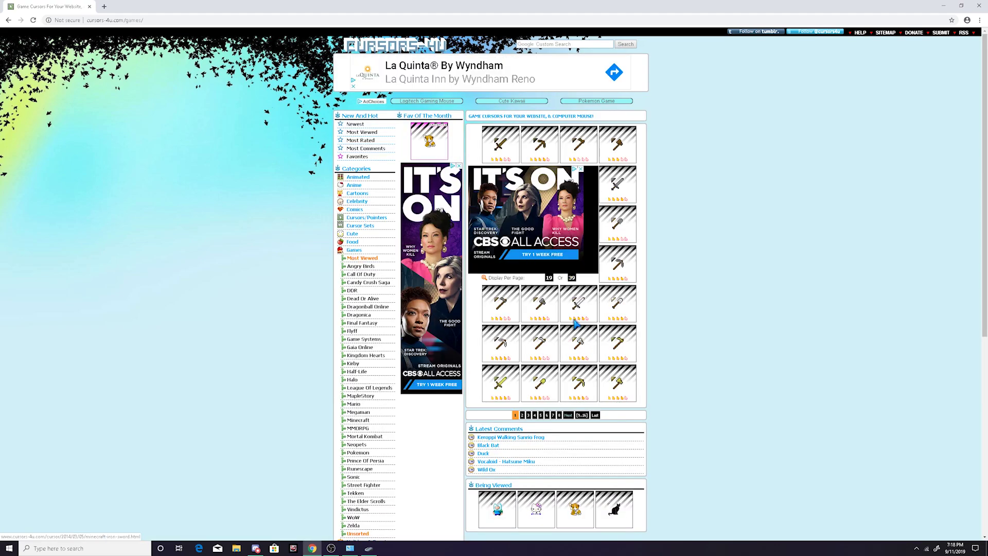
- Open the Minecraft - Iron Sword cursor page and download it as gam1547.cur
click(578, 309)
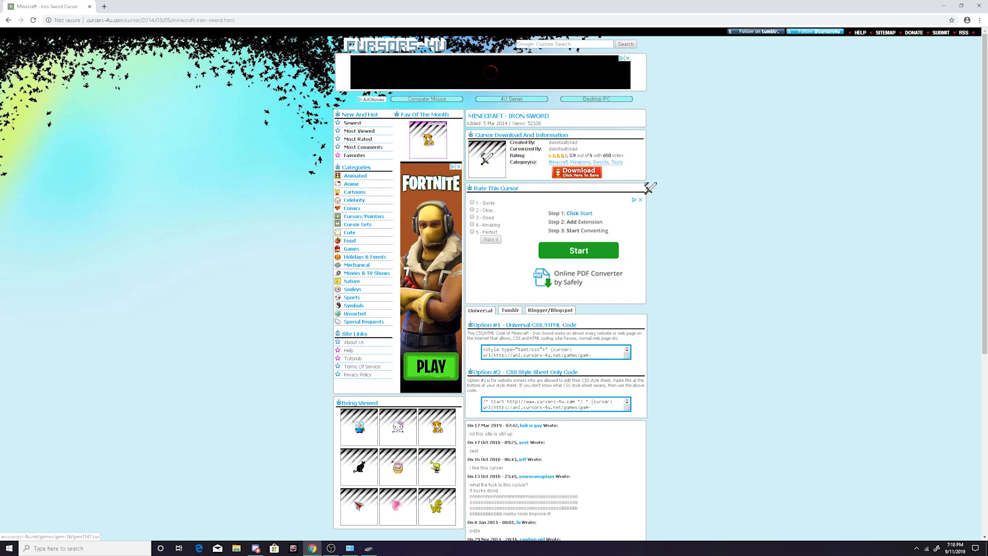
click(577, 173)
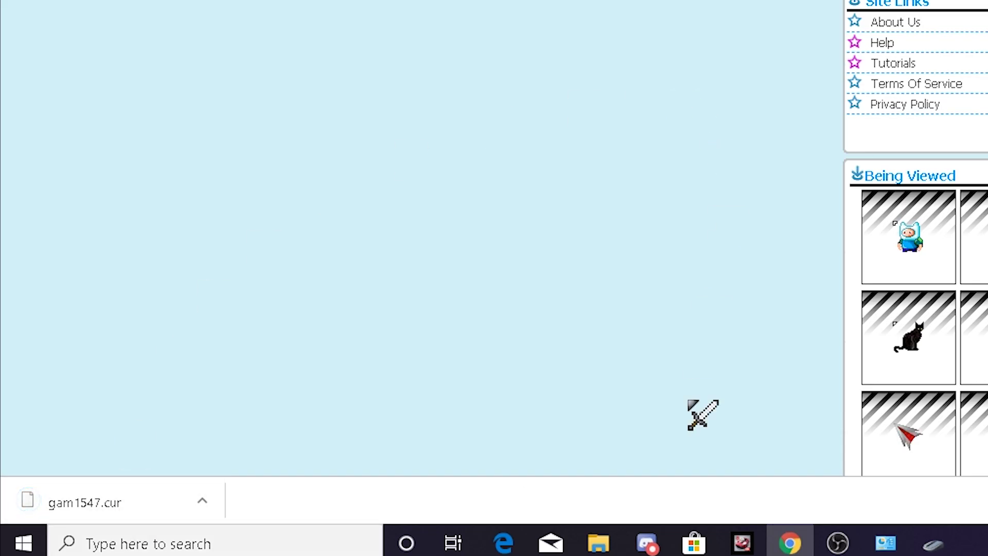
- Move Mouse Properties to the right and open File Explorer at This PC
click(933, 543)
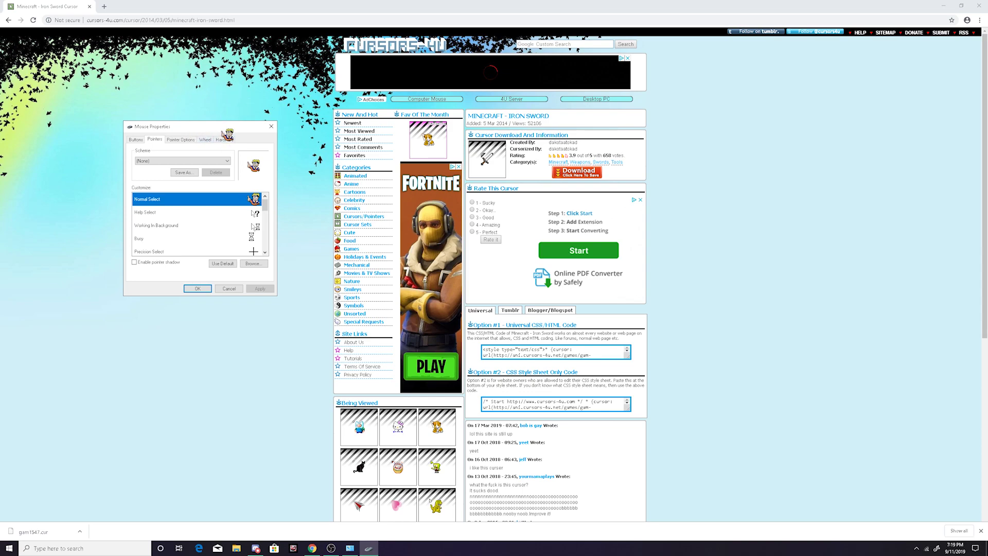
drag(225, 131, 847, 220)
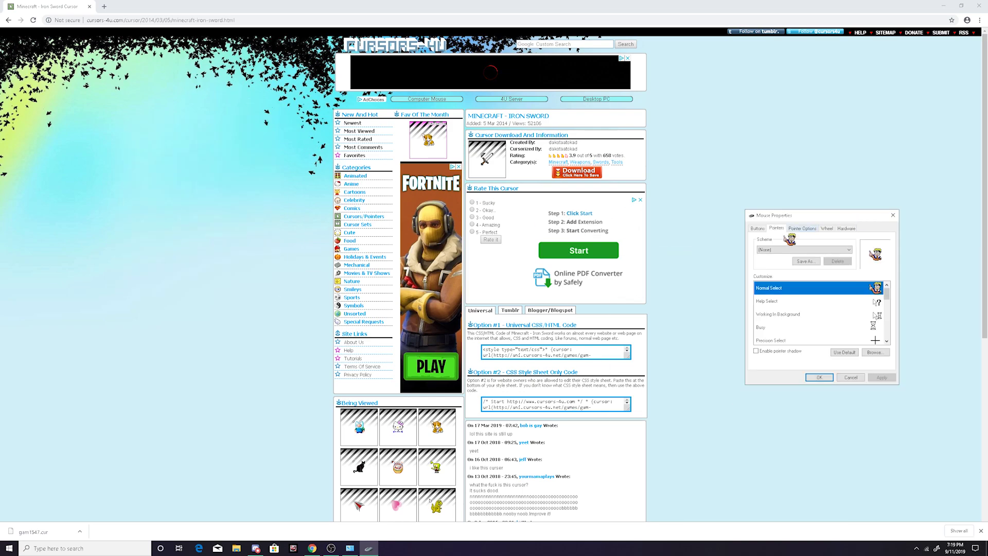
click(237, 548)
scroll(571, 371, down, 2)
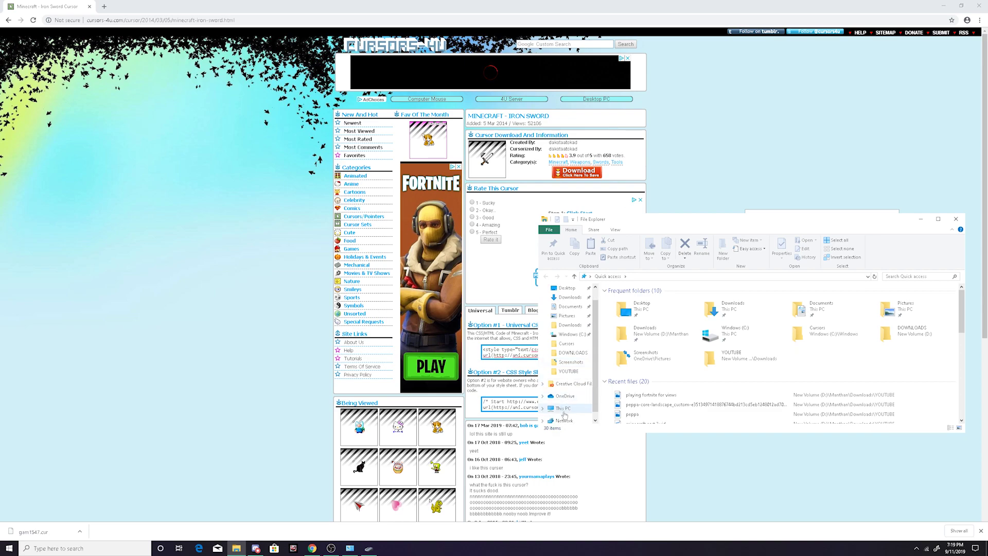
click(563, 408)
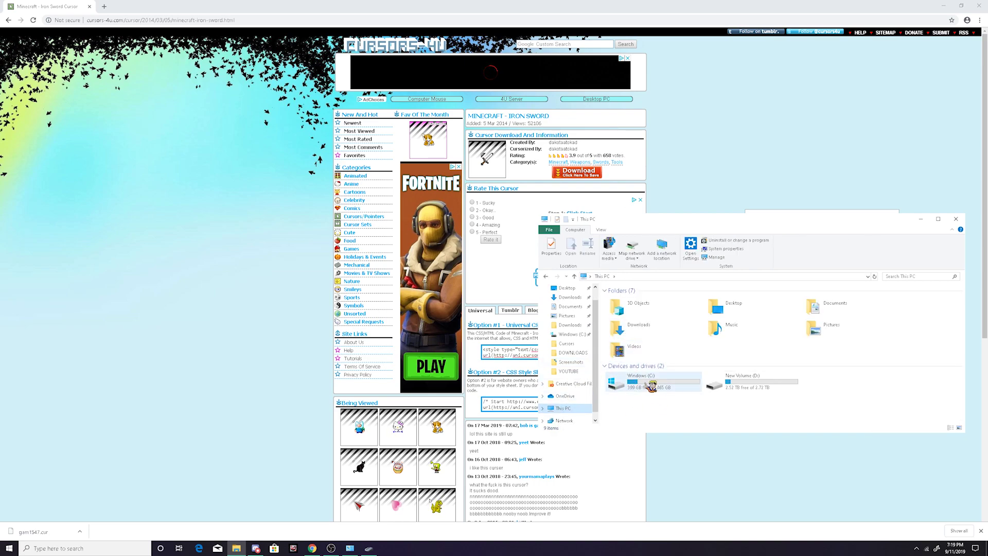
- Navigate into C:\Windows\Cursors and look through its cursor files
double_click(658, 384)
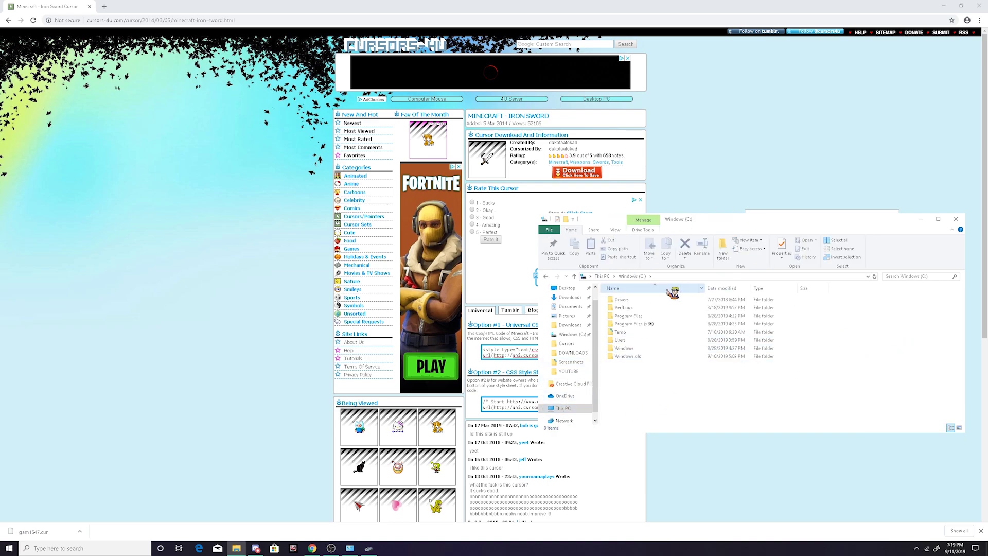
double_click(629, 348)
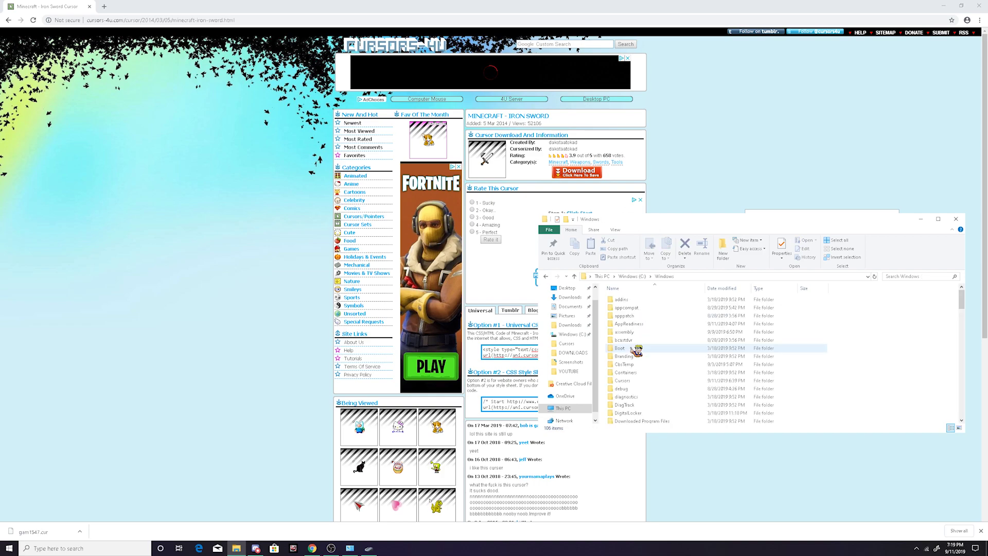
scroll(679, 335, down, 3)
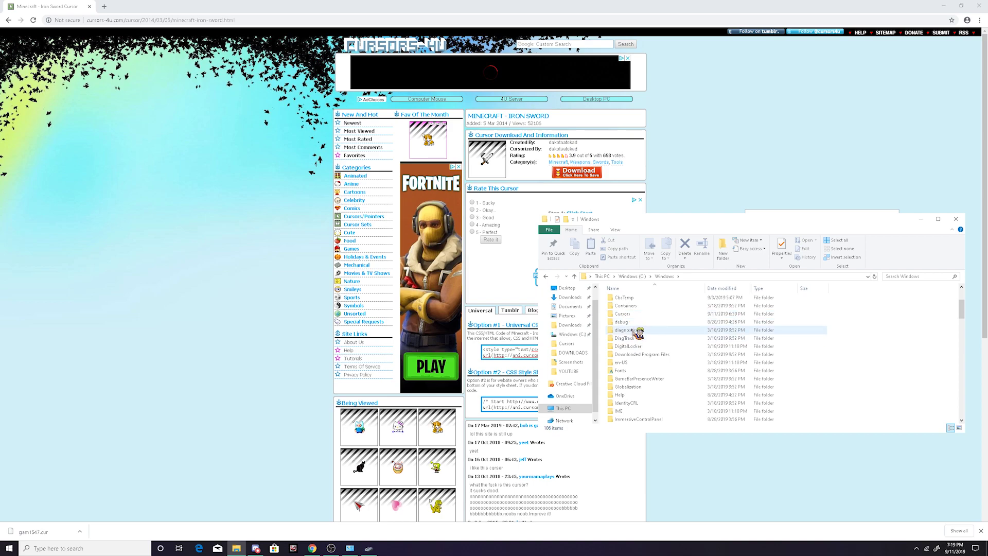
scroll(641, 361, up, 2)
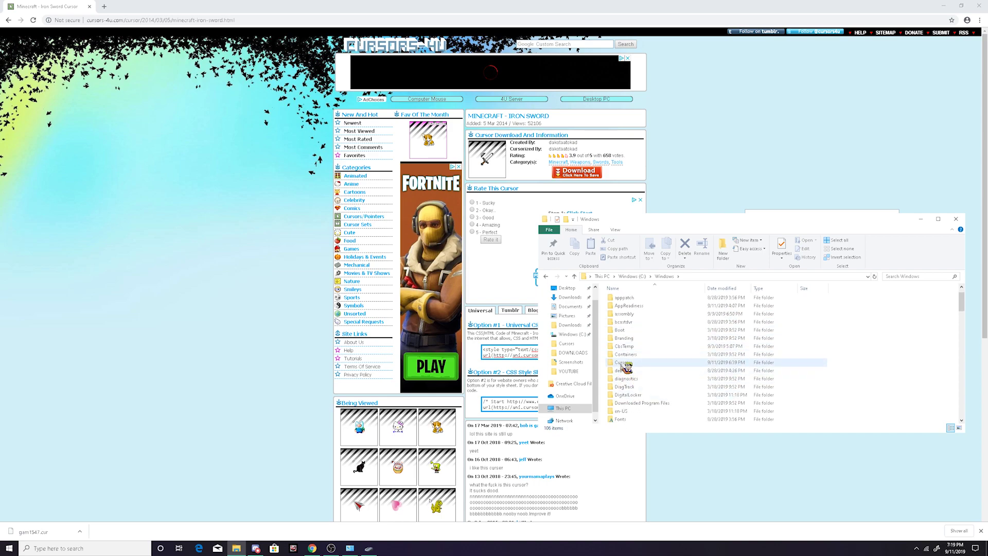
double_click(629, 363)
scroll(731, 367, down, 7)
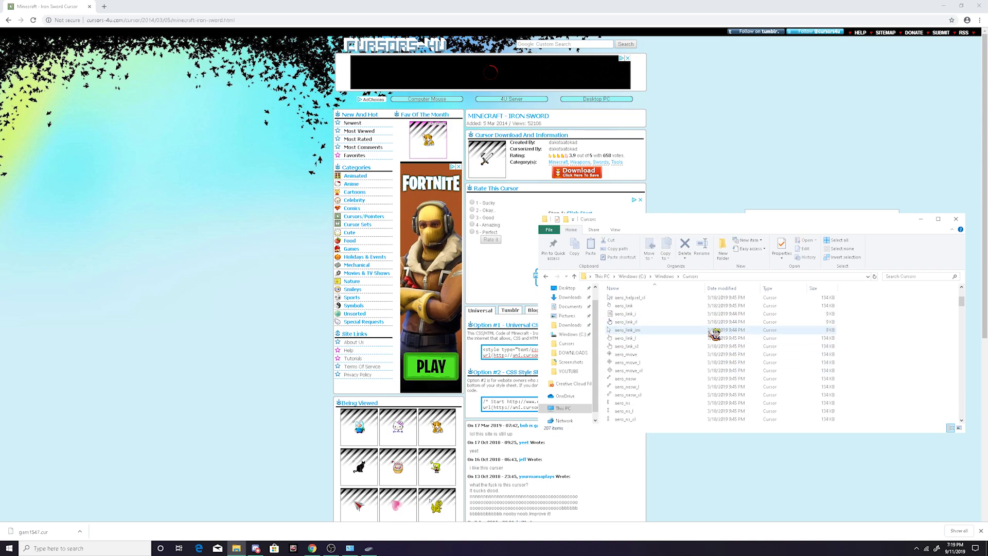
scroll(731, 367, down, 20)
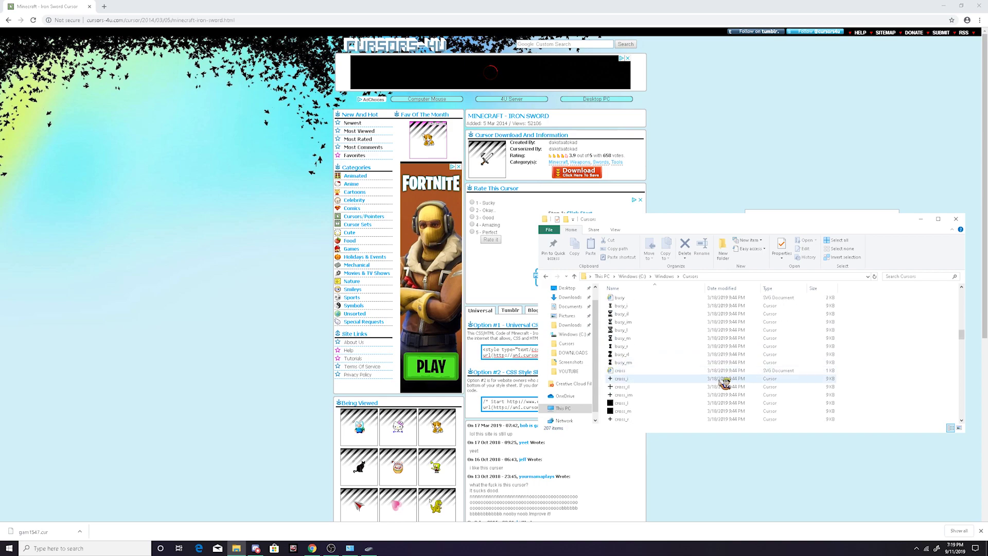
scroll(725, 382, up, 18)
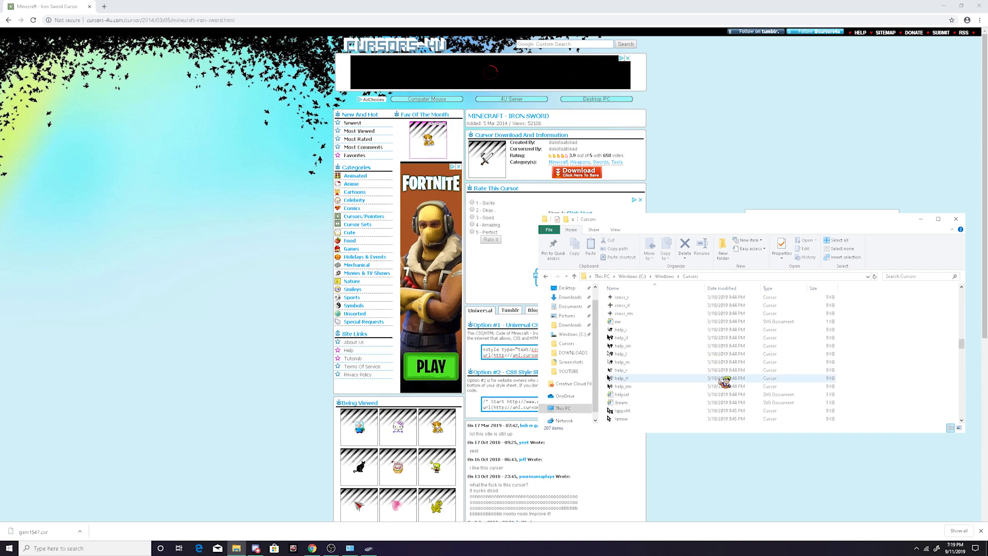
scroll(705, 386, up, 10)
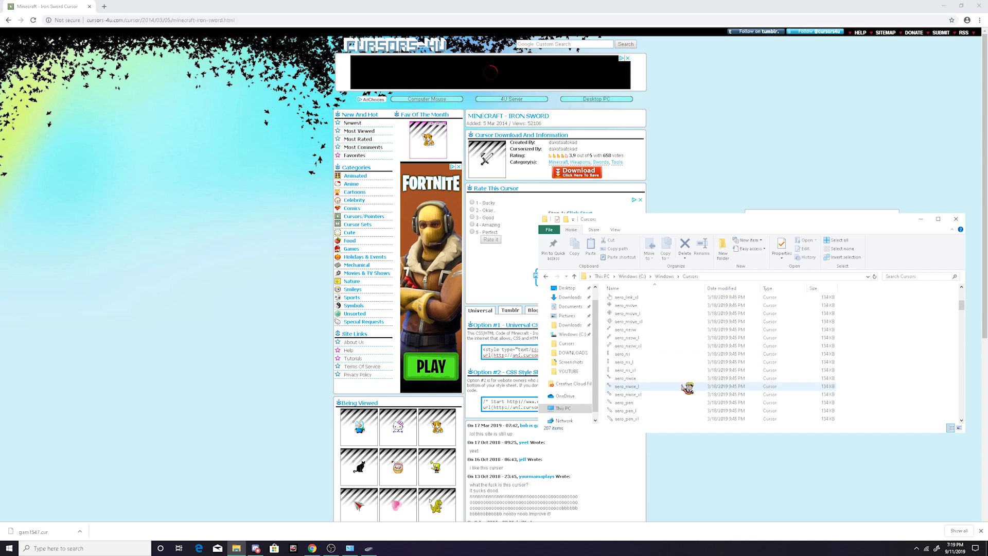
- Show the downloaded gam1547.cur in its Downloads folder and copy it
right_click(66, 531)
click(104, 508)
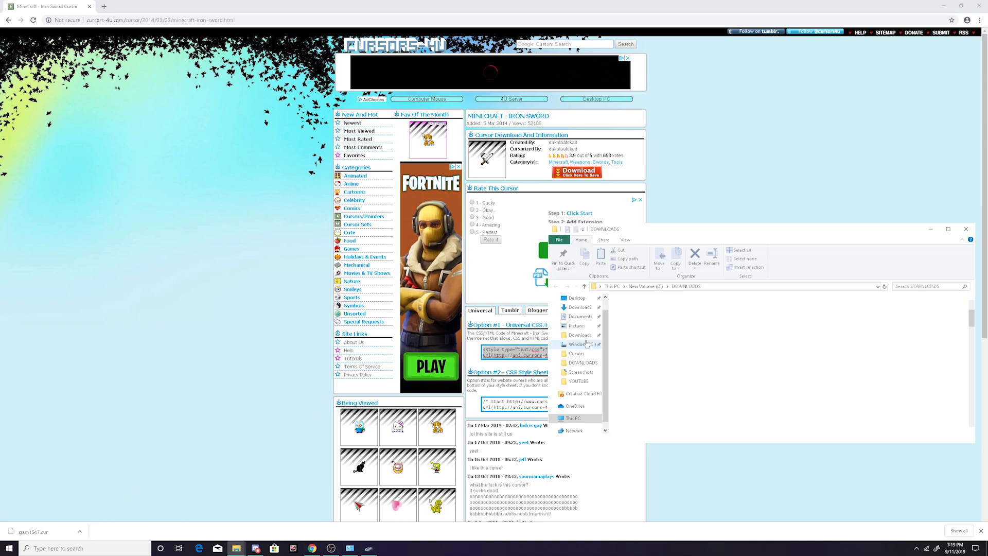
right_click(634, 429)
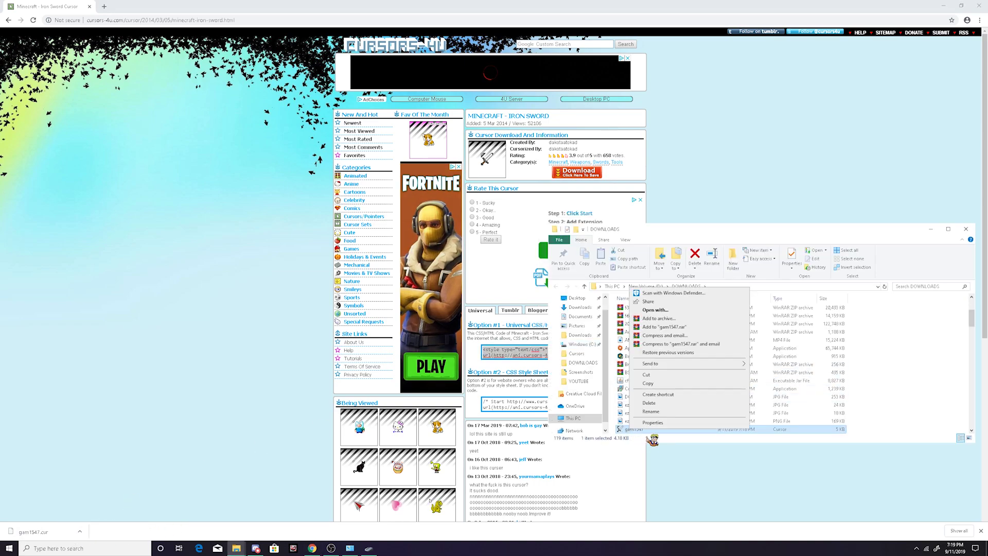
click(655, 387)
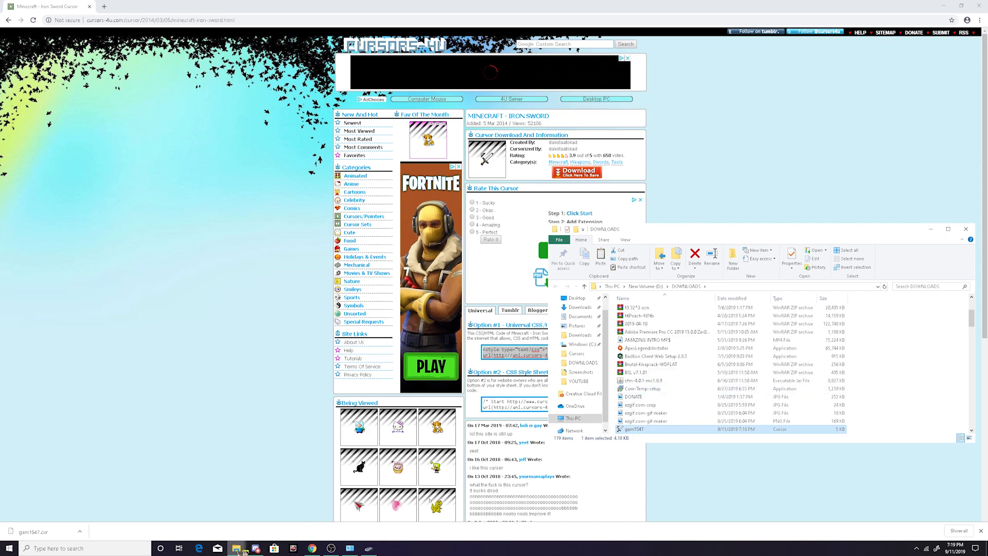
- Paste gam1547.cur into the Cursors folder, granting administrator permission
mouse_move(236, 547)
click(216, 510)
right_click(909, 394)
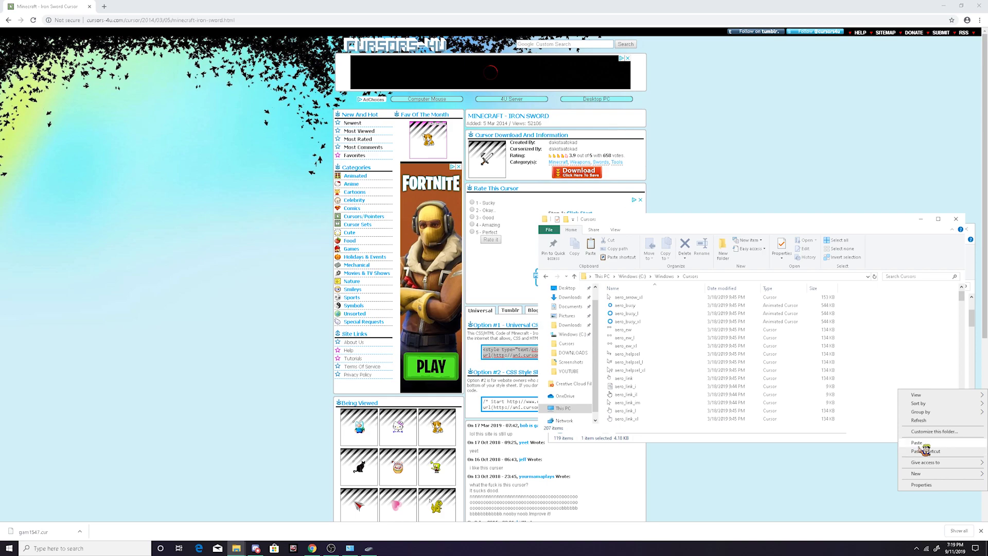
click(898, 441)
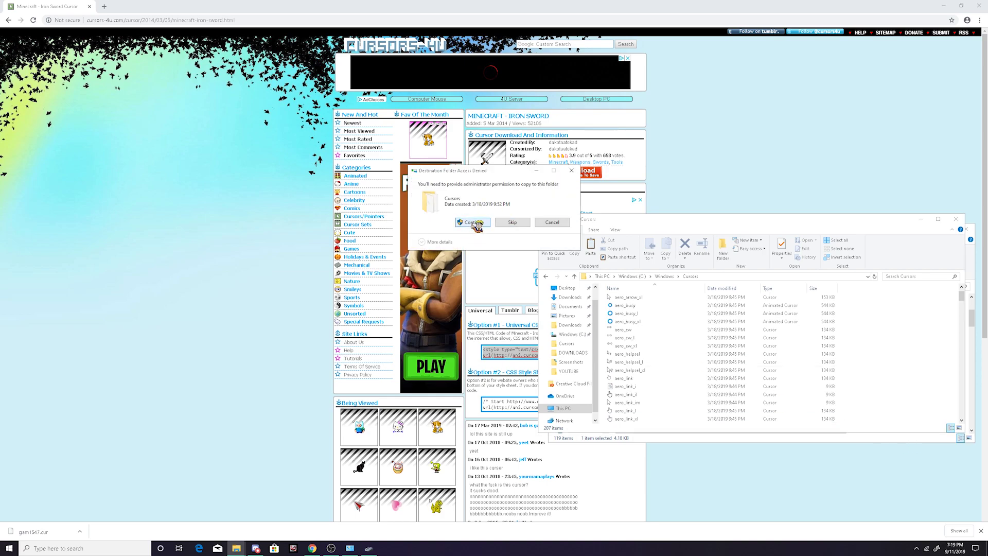
click(473, 223)
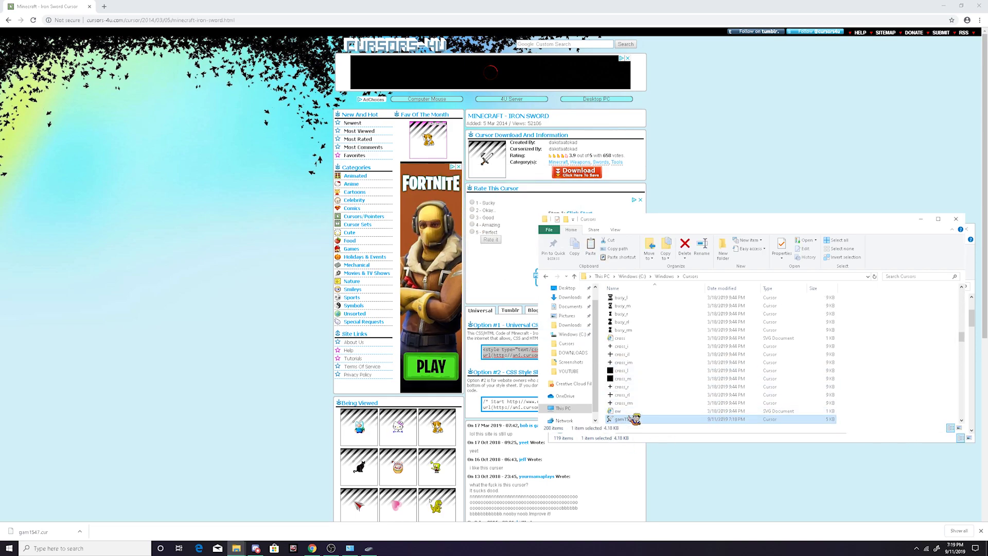
- Browse to gam1547.cur for the Normal Select pointer and apply the change
click(373, 550)
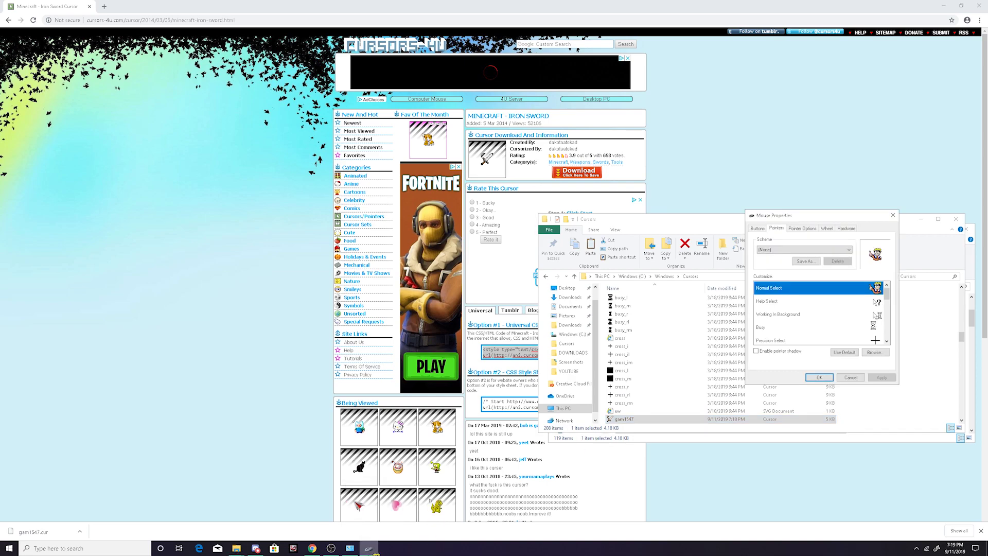
click(874, 352)
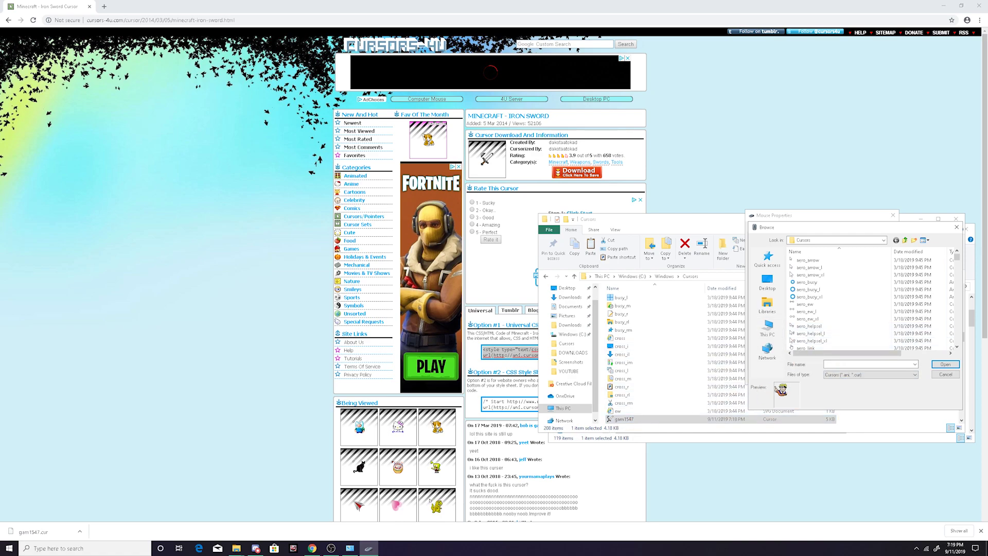
text(g)
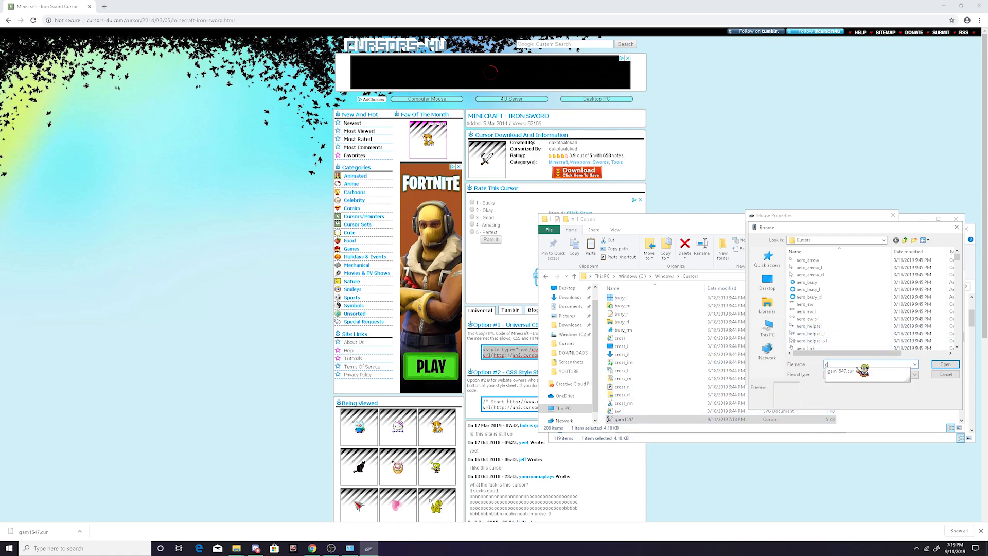
key(Return)
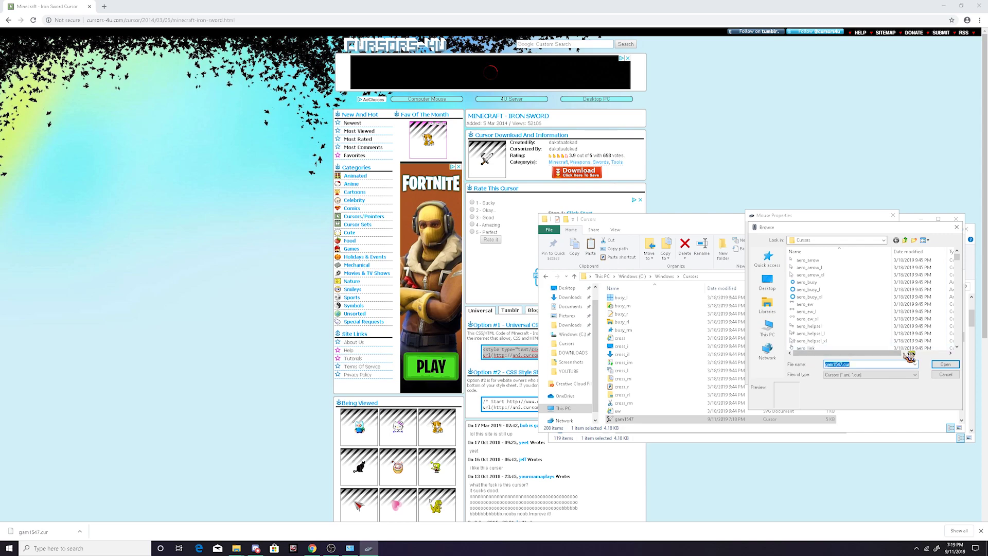
click(946, 364)
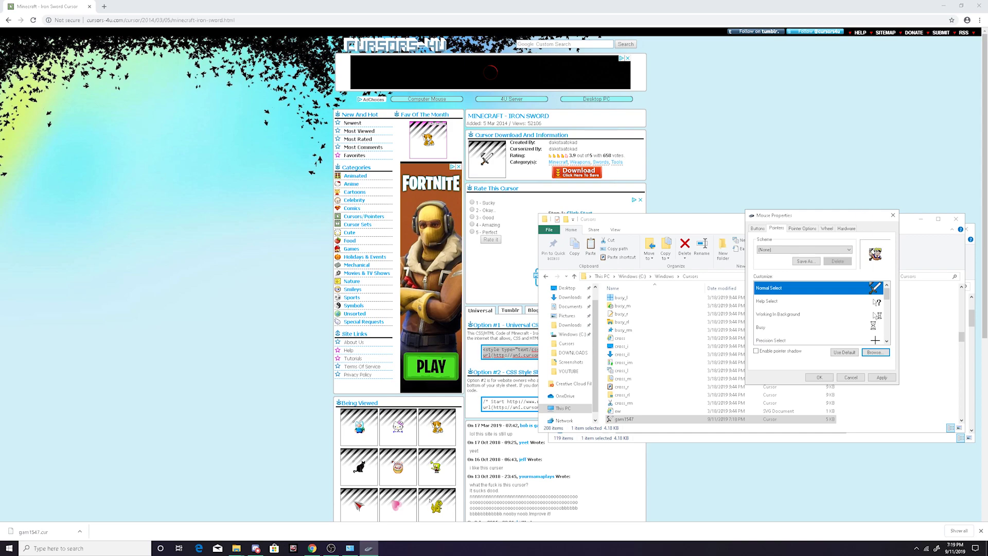
click(878, 377)
- Close Mouse Properties with OK and minimize the browser and Control Panel
click(819, 377)
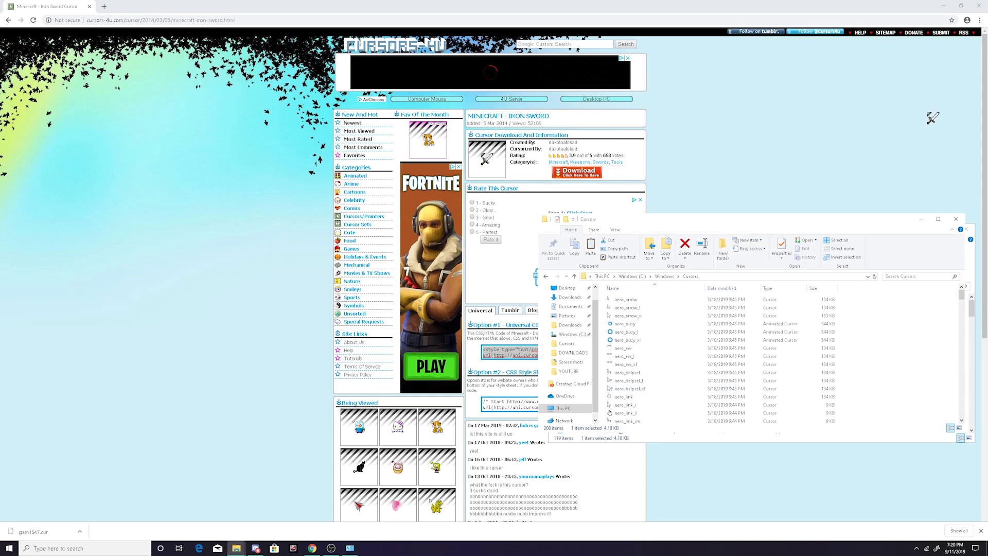
click(946, 6)
click(930, 6)
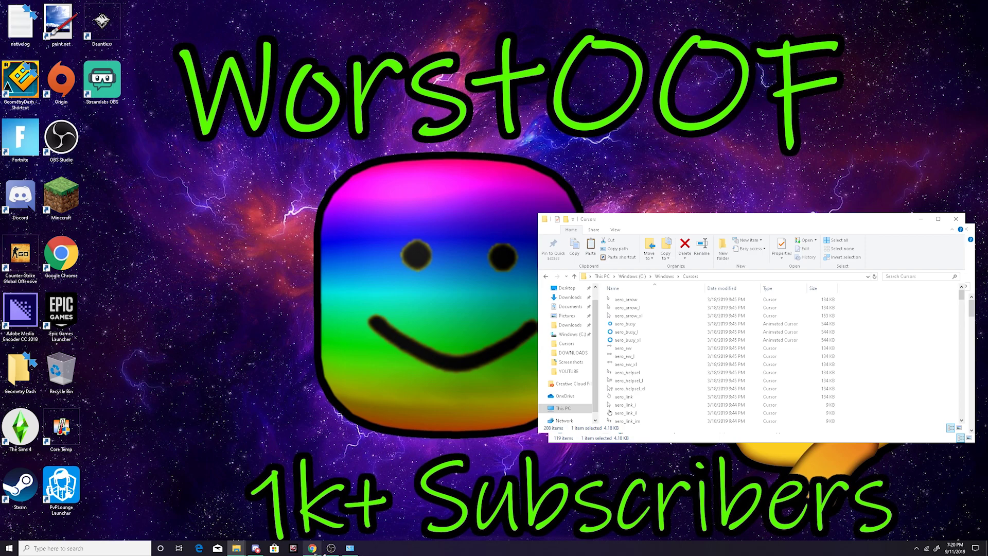
- Open the Comics category on Cursors-4U, add a new tab, then minimize Chrome
click(312, 548)
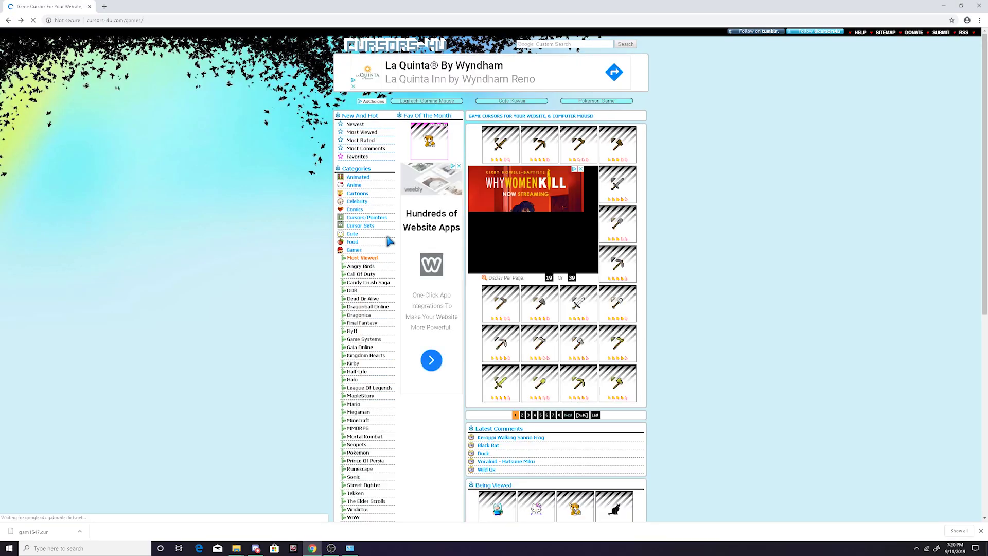
click(352, 210)
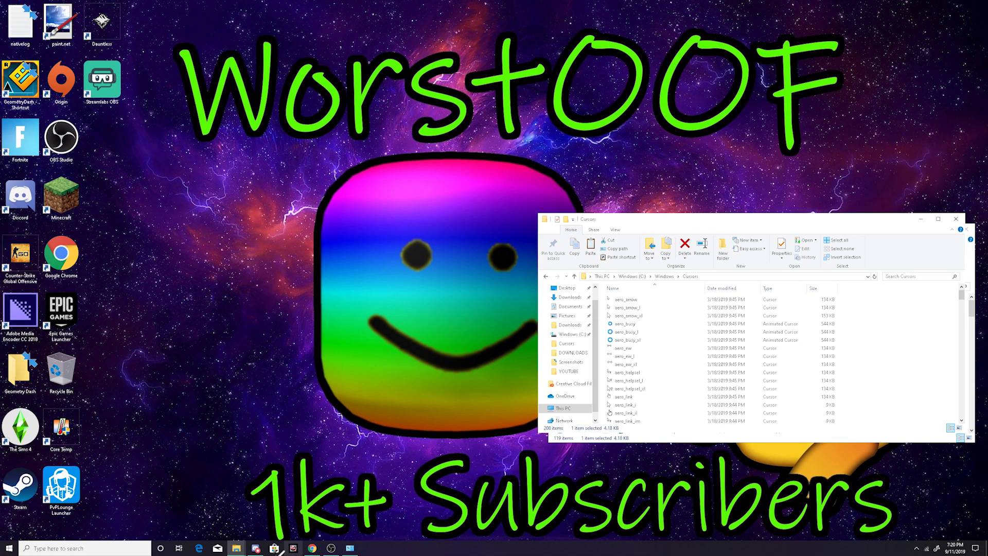
click(312, 548)
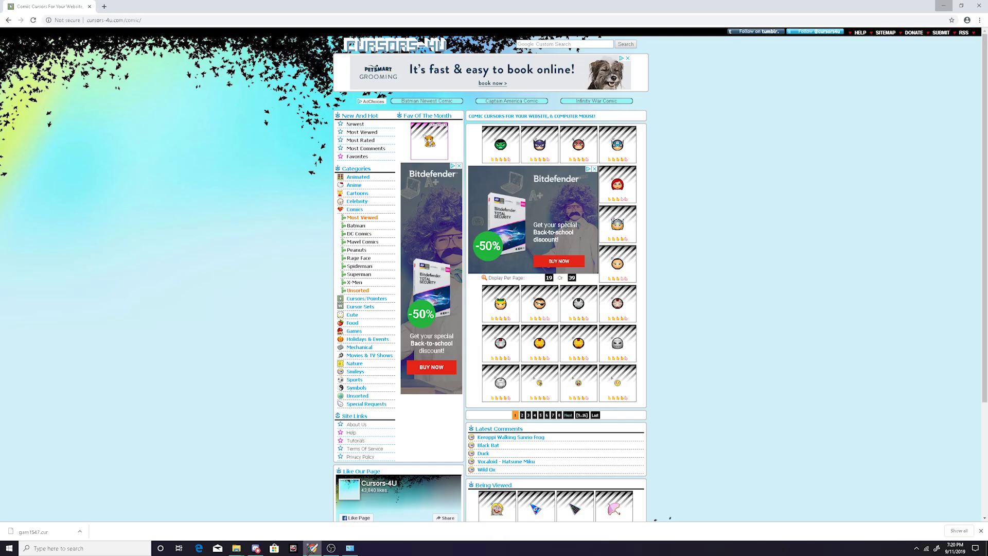
click(104, 6)
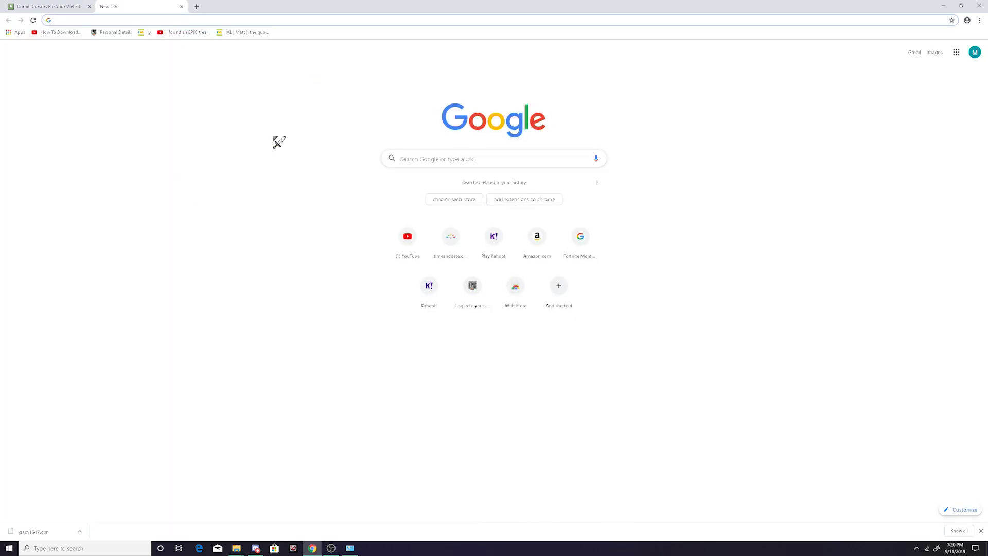
click(942, 6)
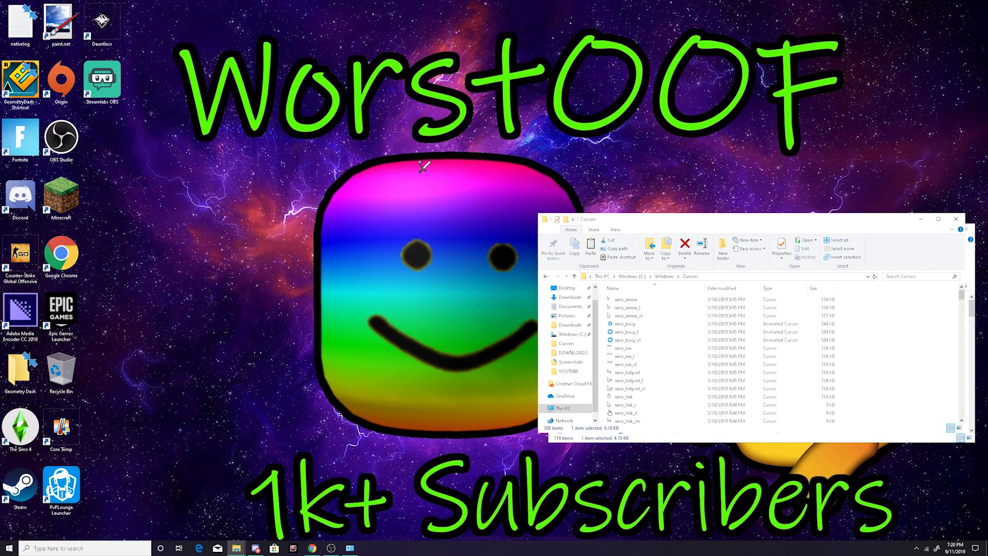